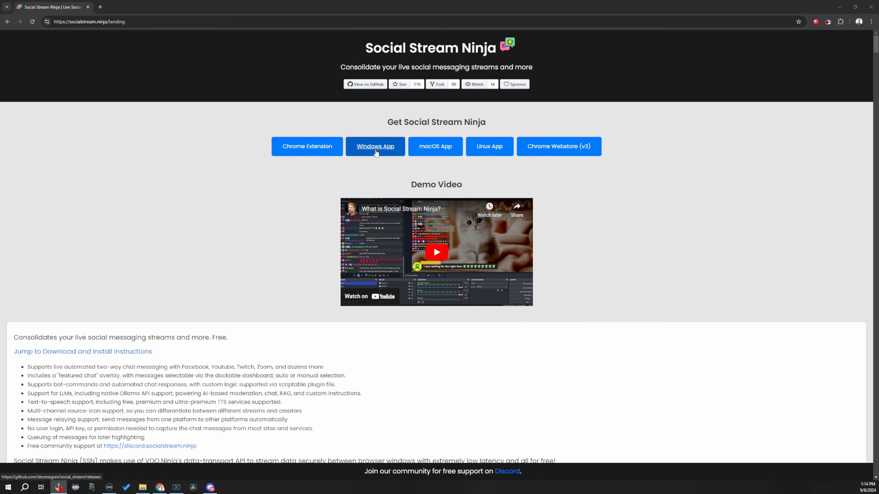
- Open the Windows app releases page for Social Stream Ninja
{"action": "left_click", "coordinate": [376, 153]}
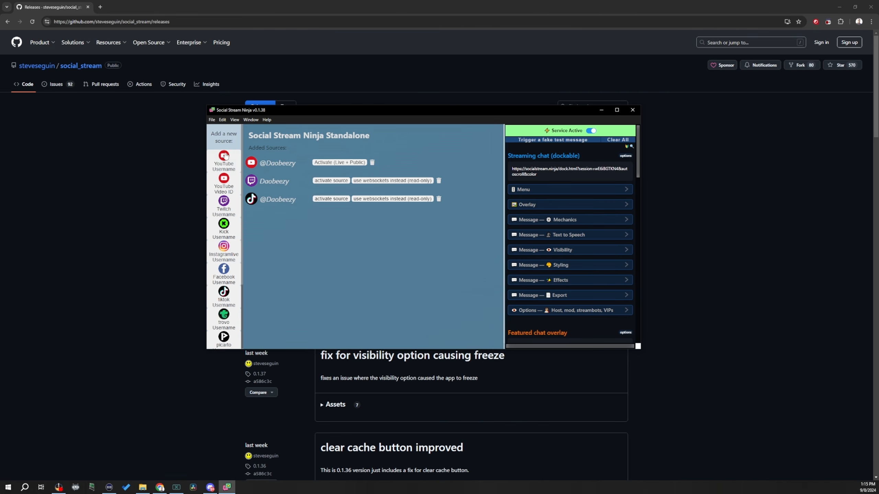
- Examine the YouTube username prompt, cancel it without adding anything, and look through the available source types
{"action": "left_click", "coordinate": [232, 164]}
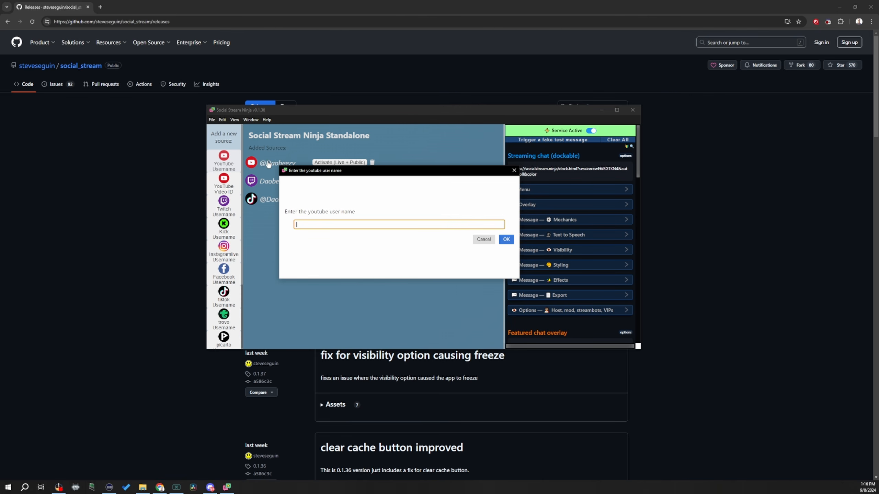
{"action": "left_click", "coordinate": [514, 171]}
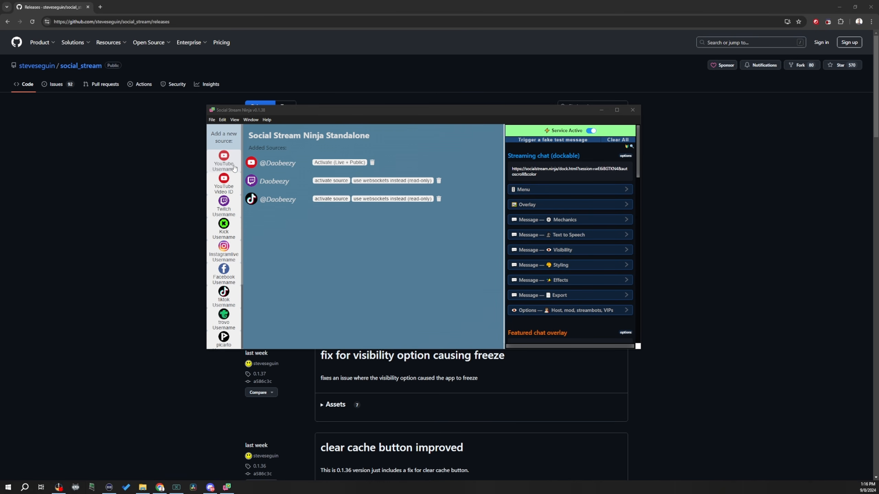
{"action": "left_click", "coordinate": [221, 209]}
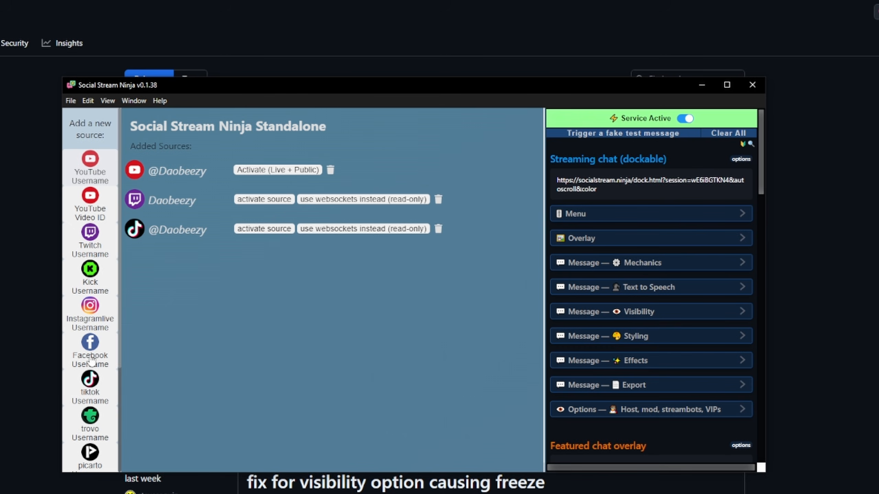
{"action": "scroll", "coordinate": [91, 360], "scroll_direction": "down", "scroll_amount": 4}
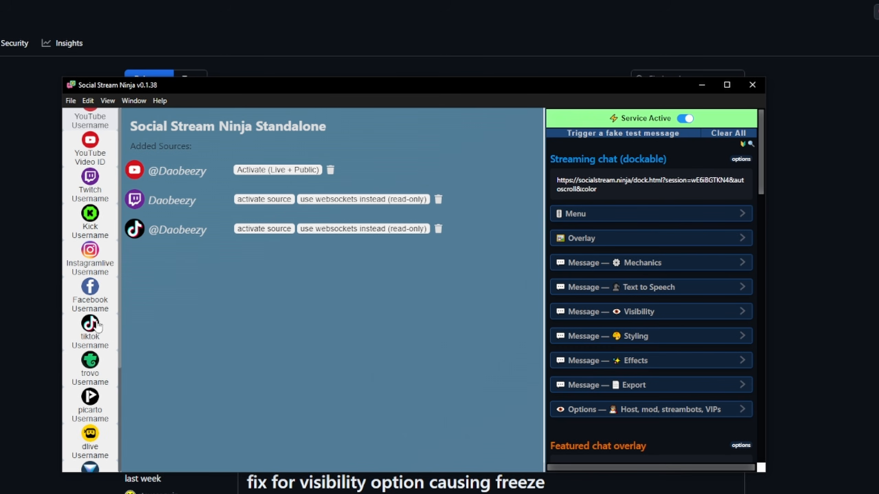
{"action": "scroll", "coordinate": [111, 358], "scroll_direction": "up", "scroll_amount": 1}
{"action": "scroll", "coordinate": [111, 359], "scroll_direction": "down", "scroll_amount": 2}
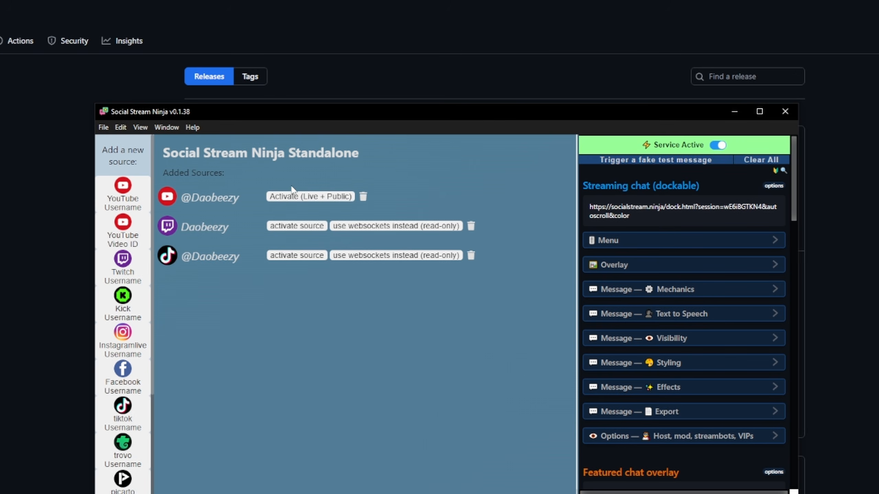
- Activate the YouTube and Twitch sources, moving each chat window into view and closing it
{"action": "left_click", "coordinate": [303, 196]}
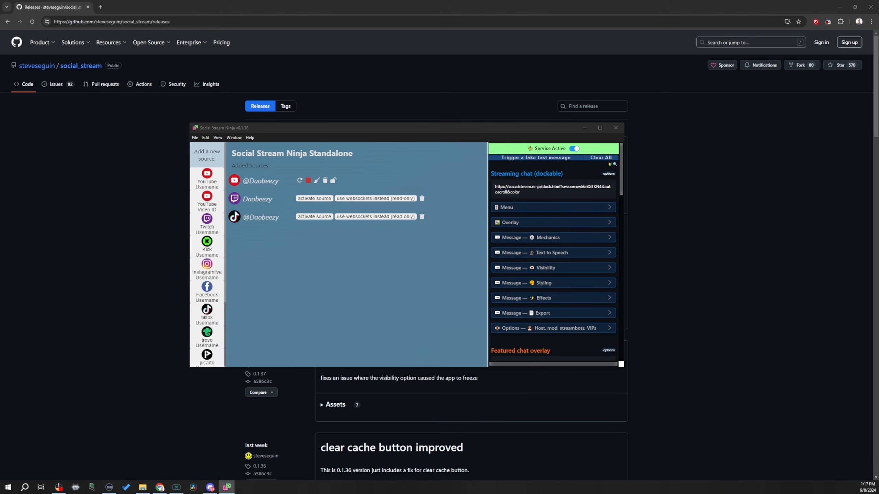
{"action": "left_click_drag", "start_coordinate": [371, 160], "coordinate": [352, 126]}
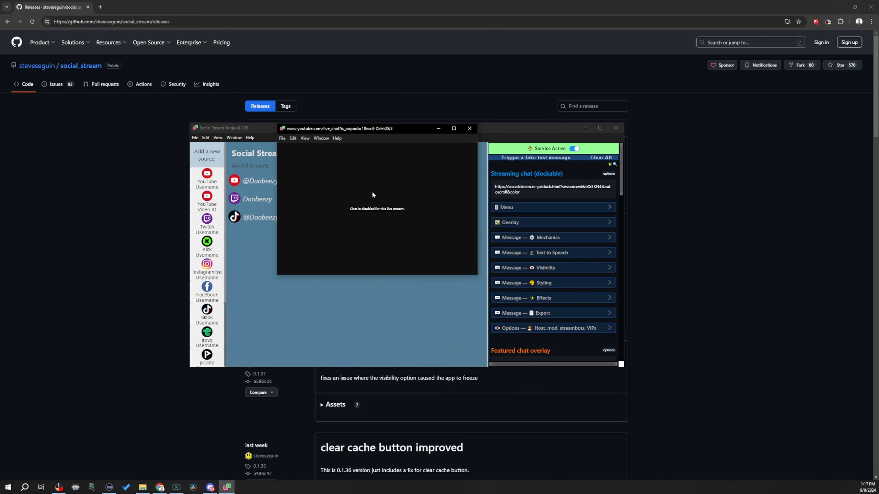
{"action": "left_click", "coordinate": [470, 129]}
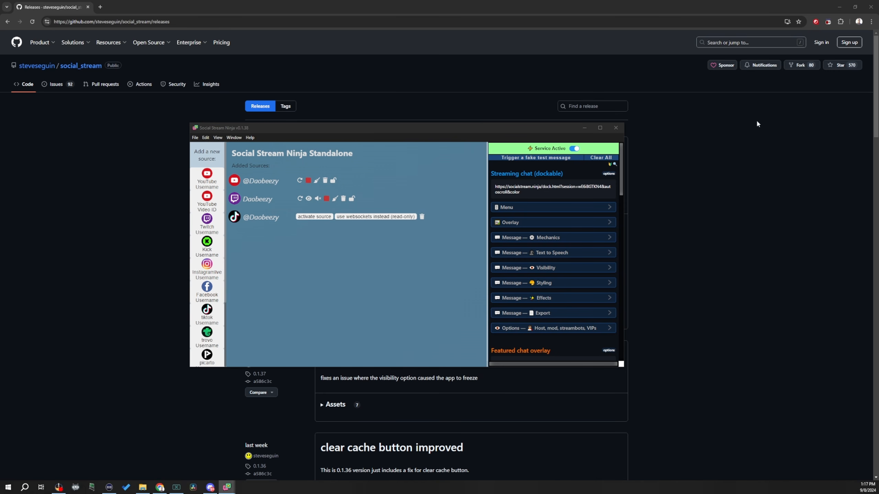
{"action": "left_click_drag", "start_coordinate": [878, 104], "coordinate": [306, 148]}
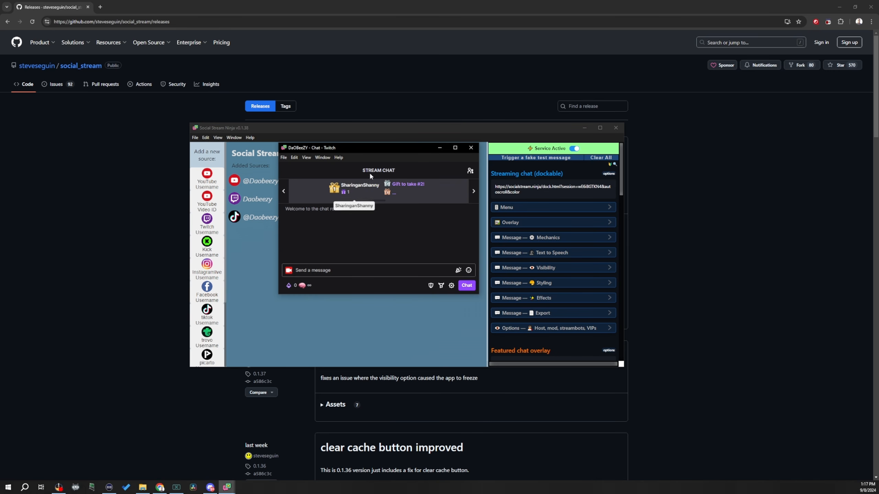
{"action": "left_click", "coordinate": [470, 147]}
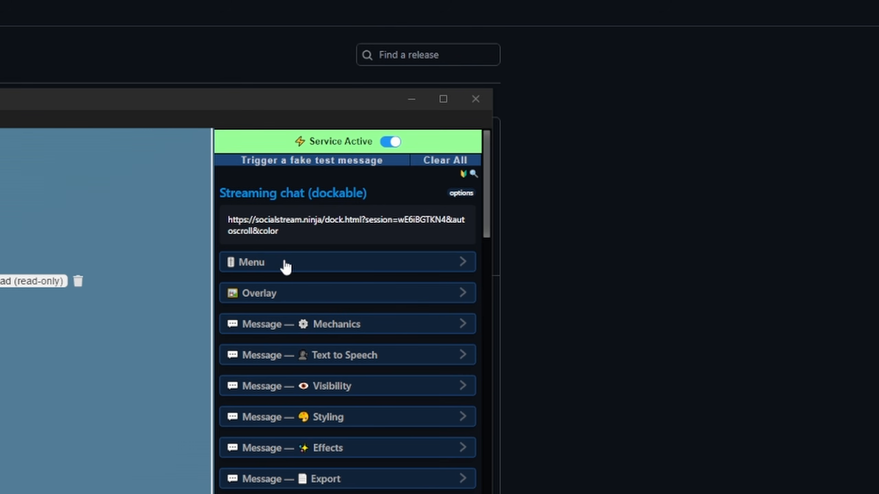
- Examine the options for the dockable Streaming chat, expanding and collapsing the sections from Menu through Effects
{"action": "left_click", "coordinate": [277, 270]}
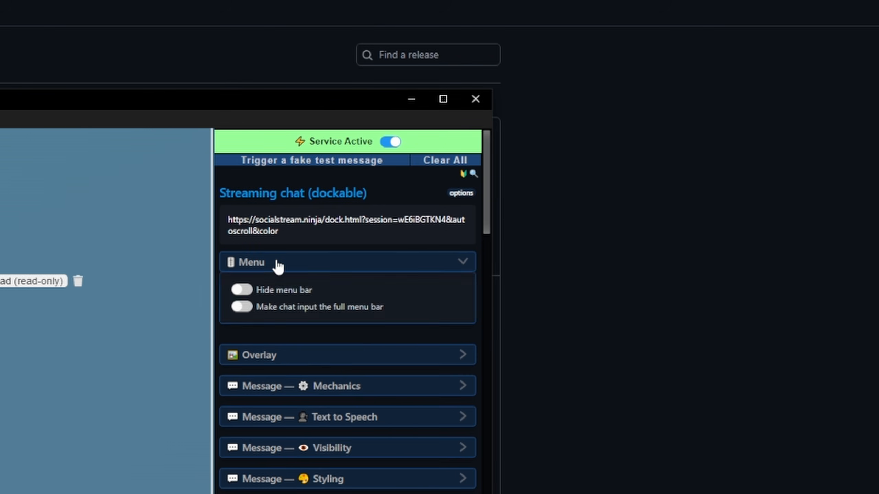
{"action": "left_click", "coordinate": [277, 270]}
{"action": "left_click", "coordinate": [288, 294]}
{"action": "left_click", "coordinate": [289, 299]}
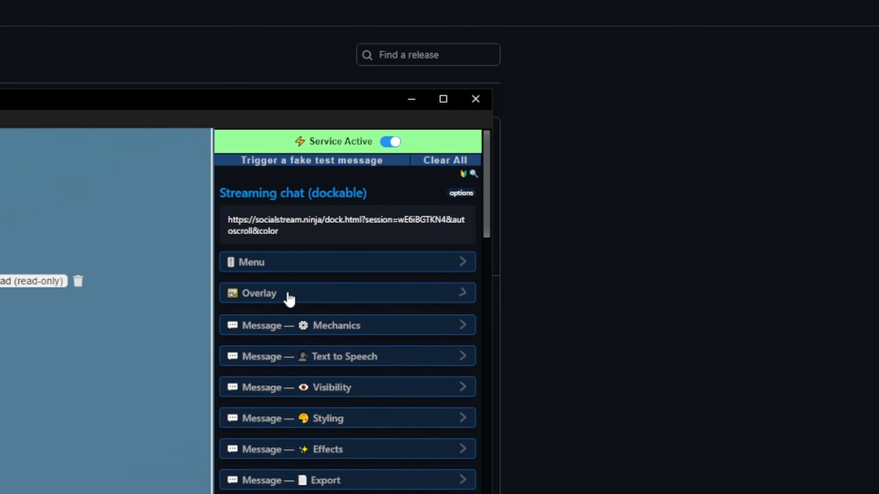
{"action": "left_click", "coordinate": [291, 324]}
{"action": "left_click", "coordinate": [293, 324]}
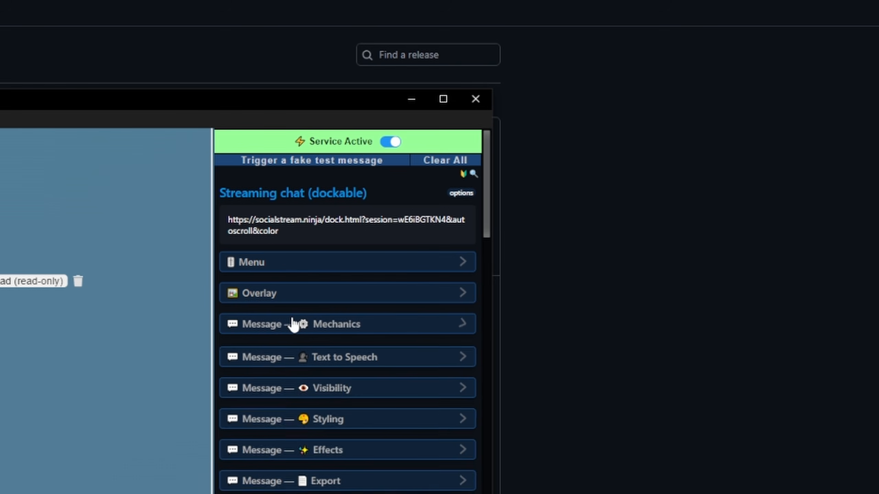
{"action": "left_click", "coordinate": [293, 362]}
{"action": "left_click", "coordinate": [293, 361]}
{"action": "left_click", "coordinate": [294, 386]}
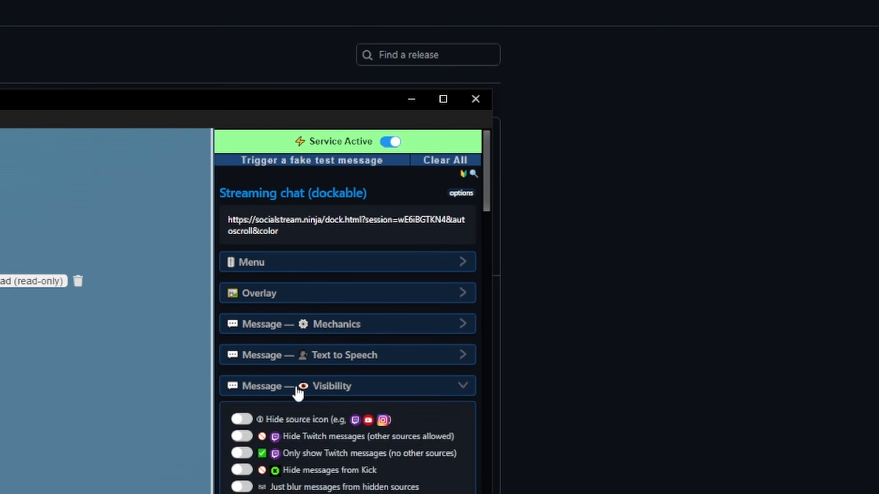
{"action": "left_click", "coordinate": [297, 387]}
{"action": "left_click", "coordinate": [301, 423]}
{"action": "left_click", "coordinate": [302, 418]}
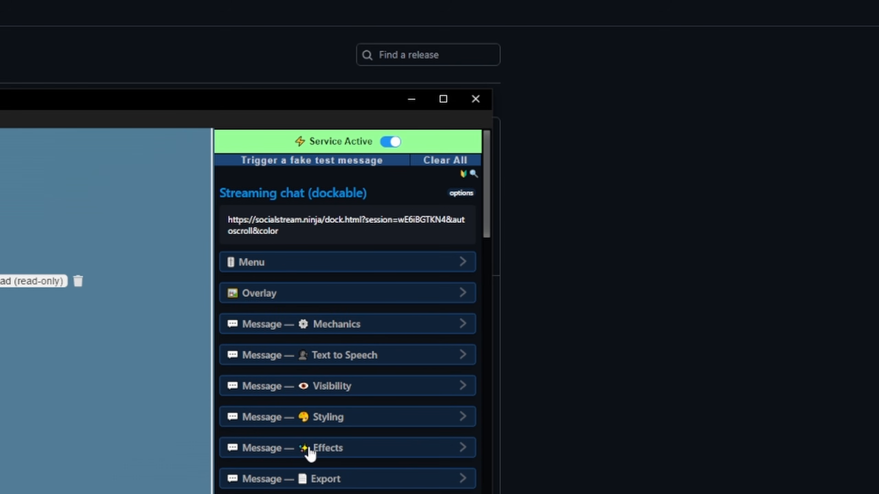
{"action": "left_click", "coordinate": [309, 451]}
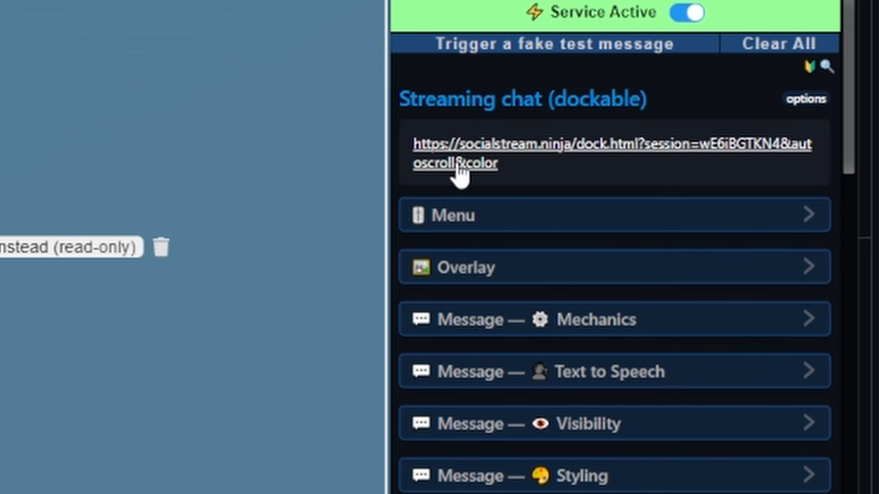
- Bring up the link options for the dockable Streaming chat URL, switch to OBS, and inspect the combined chat entry among the custom browser docks
{"action": "right_click", "coordinate": [472, 149]}
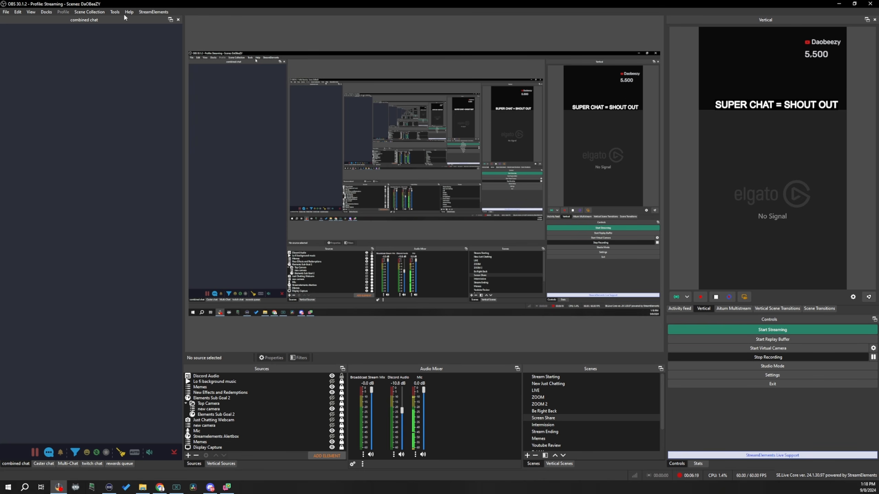
{"action": "left_click", "coordinate": [46, 12]}
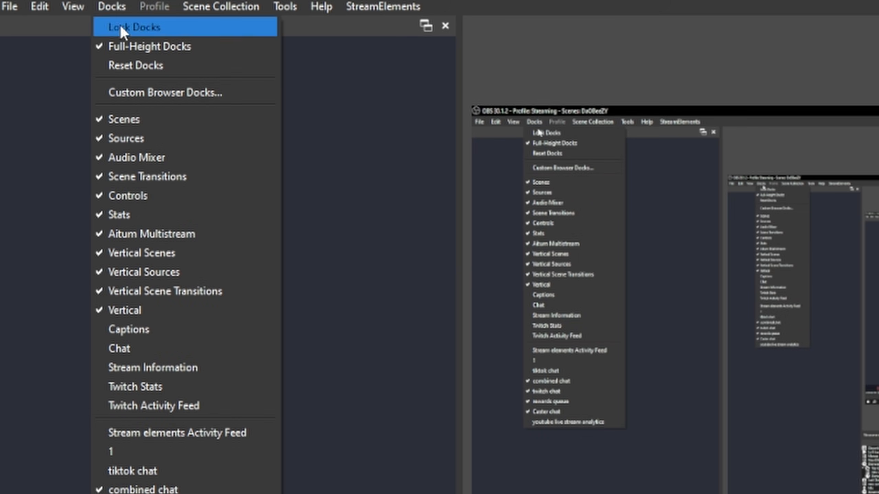
{"action": "left_click", "coordinate": [171, 92]}
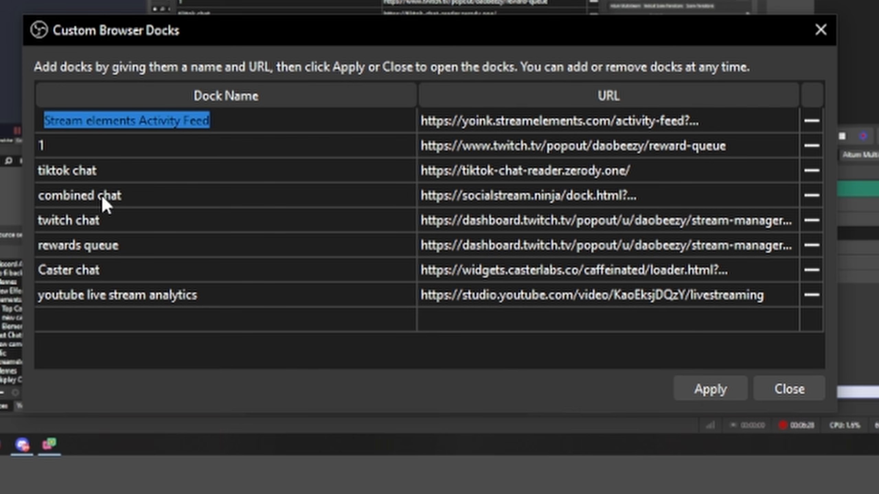
{"action": "double_click", "coordinate": [327, 231]}
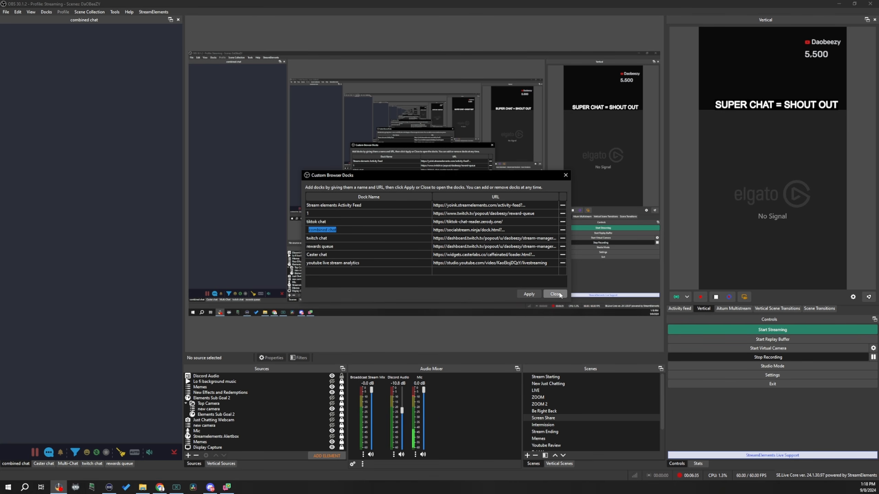
{"action": "left_click", "coordinate": [555, 294]}
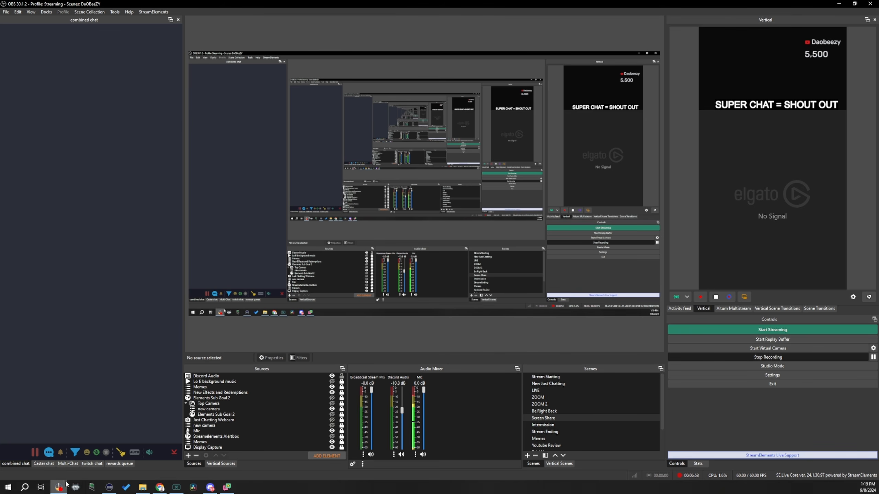
- Send the message "testing chat" from the twitch chat dock and check for it in the combined chat dock
{"action": "left_click", "coordinate": [92, 463]}
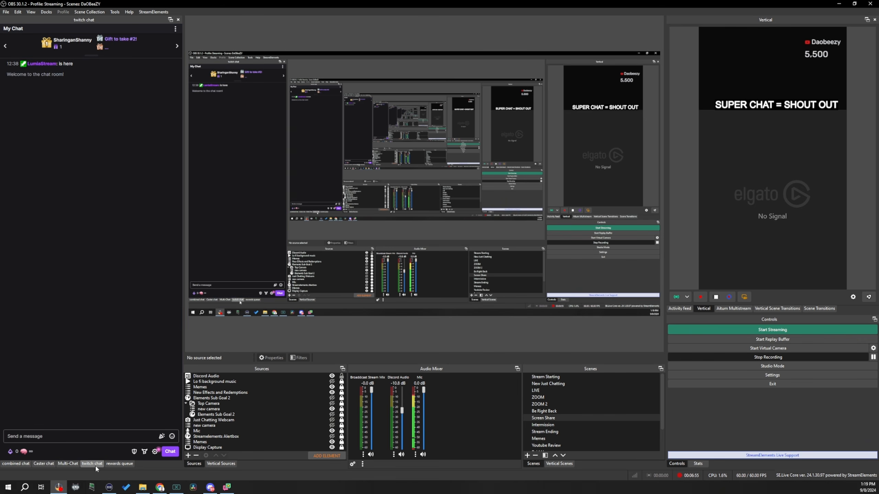
{"action": "left_click", "coordinate": [81, 437]}
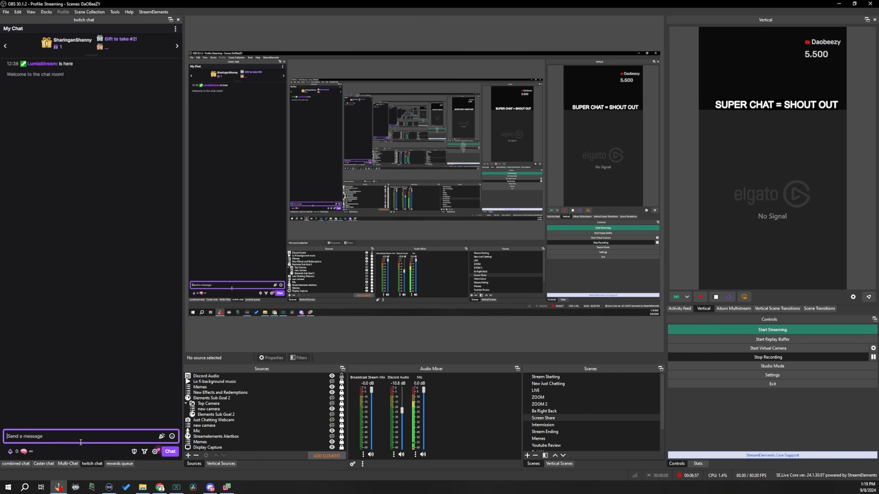
{"action": "type", "text": "testing chat"}
{"action": "key", "text": "Return"}
{"action": "left_click", "coordinate": [16, 463]}
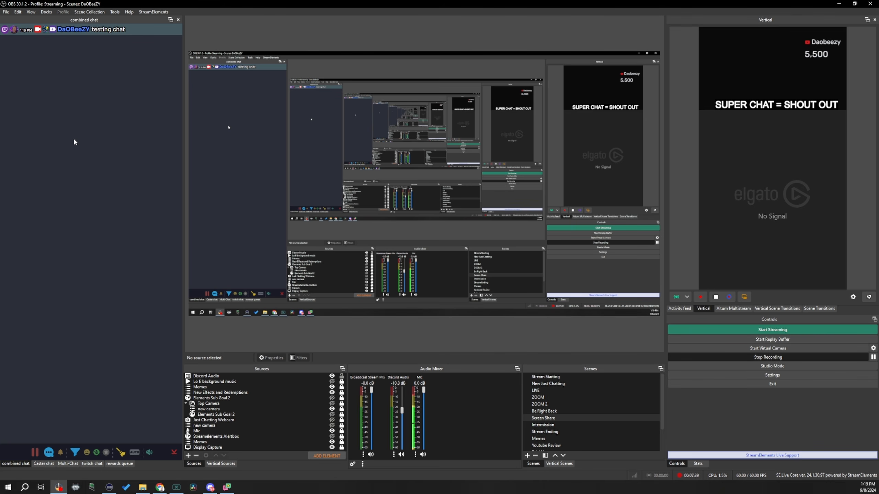
- View the rewards queue dock, return to the combined chat dock, and switch to Social Stream Ninja
{"action": "left_click", "coordinate": [120, 464]}
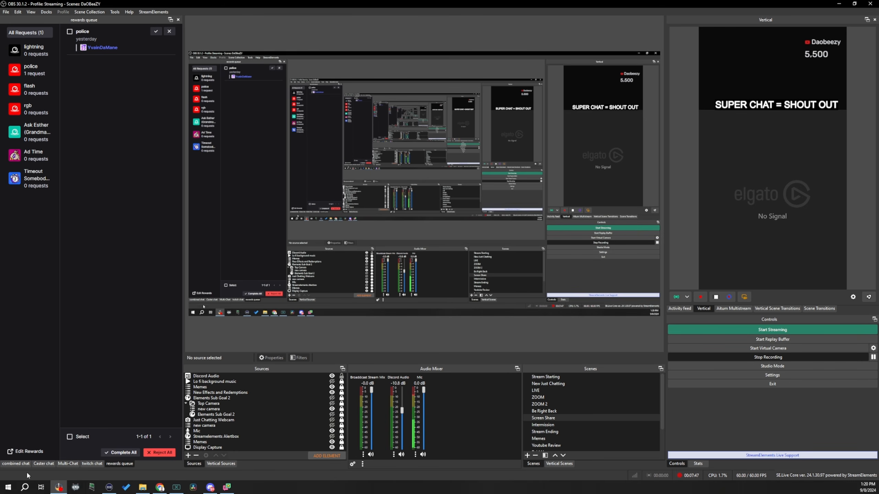
{"action": "left_click", "coordinate": [19, 464]}
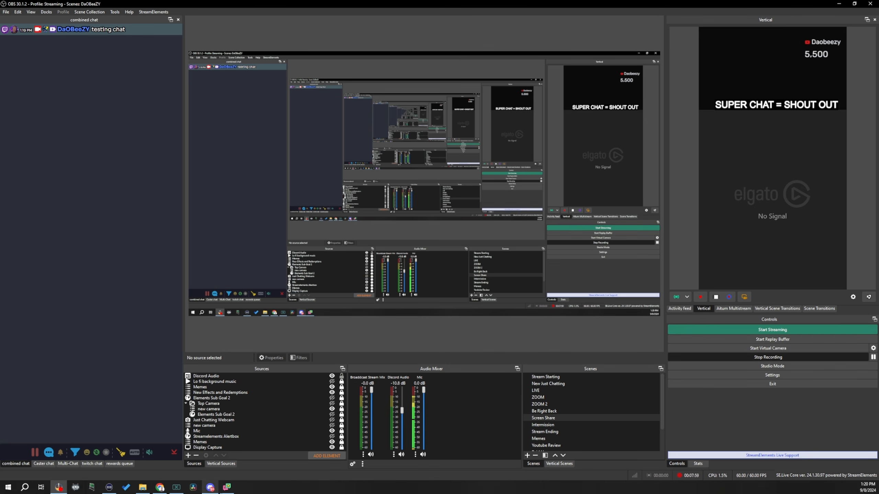
{"action": "left_click", "coordinate": [226, 487]}
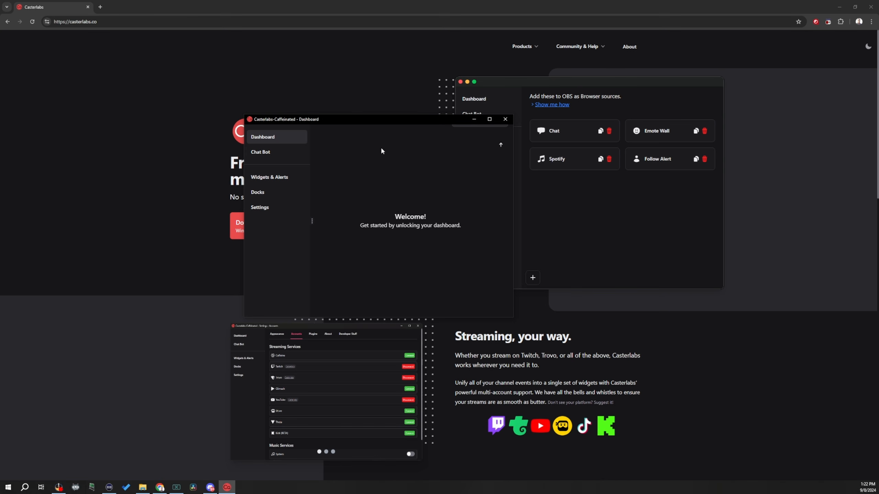
- Connect the Twitch account as a streaming service in the Casterlabs-Caffeinated account settings
{"action": "left_click", "coordinate": [259, 209]}
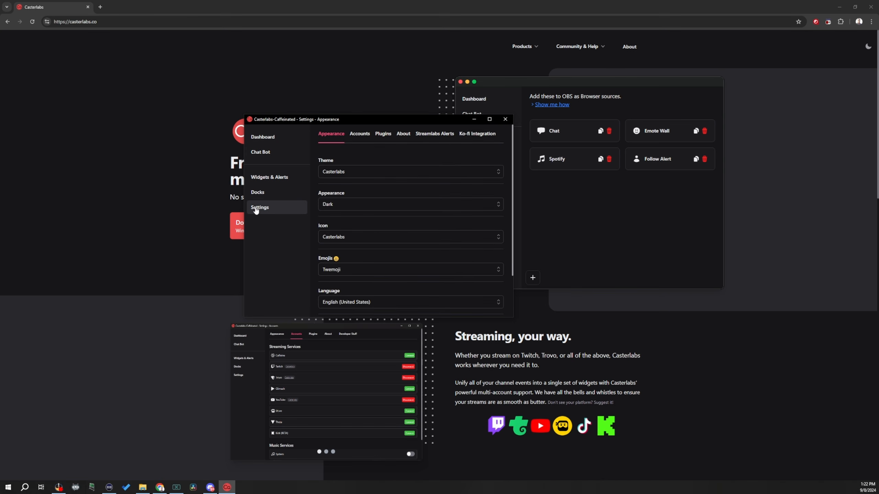
{"action": "left_click", "coordinate": [362, 137]}
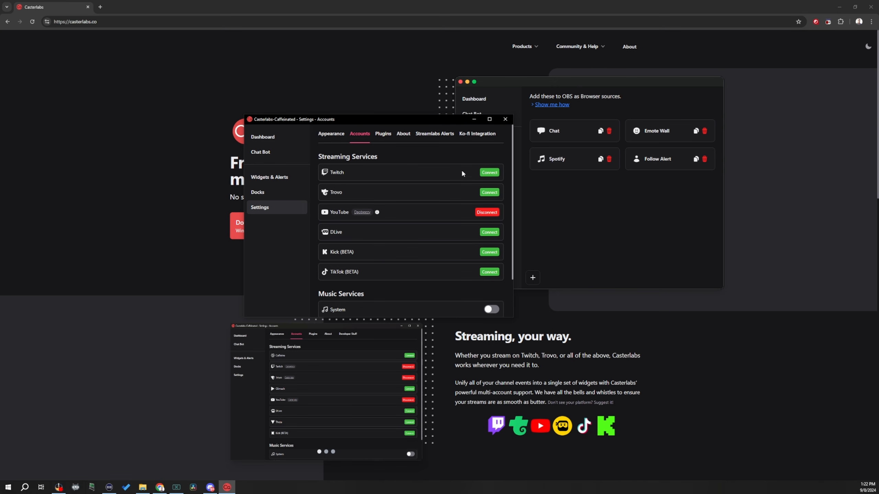
{"action": "left_click", "coordinate": [489, 173]}
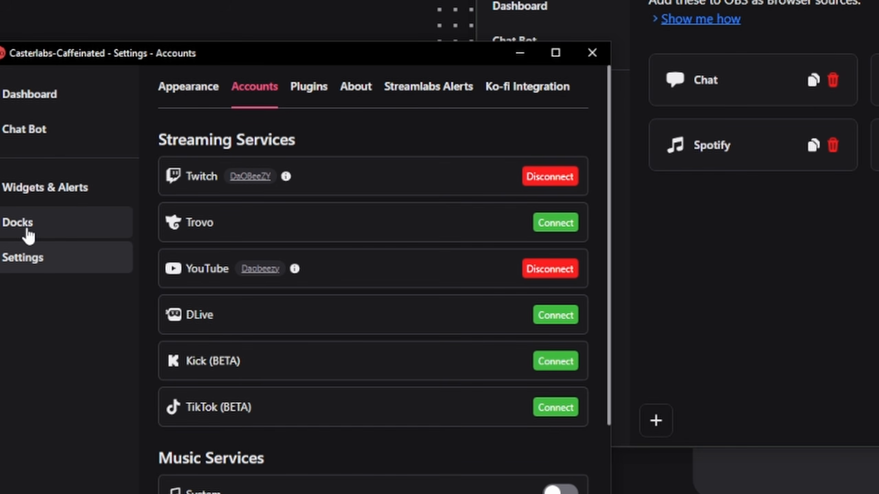
- Find the Stream Chat dock in Casterlabs-Caffeinated, switch to OBS, and apply the custom browser docks list containing the Caster chat entry
{"action": "left_click", "coordinate": [28, 237]}
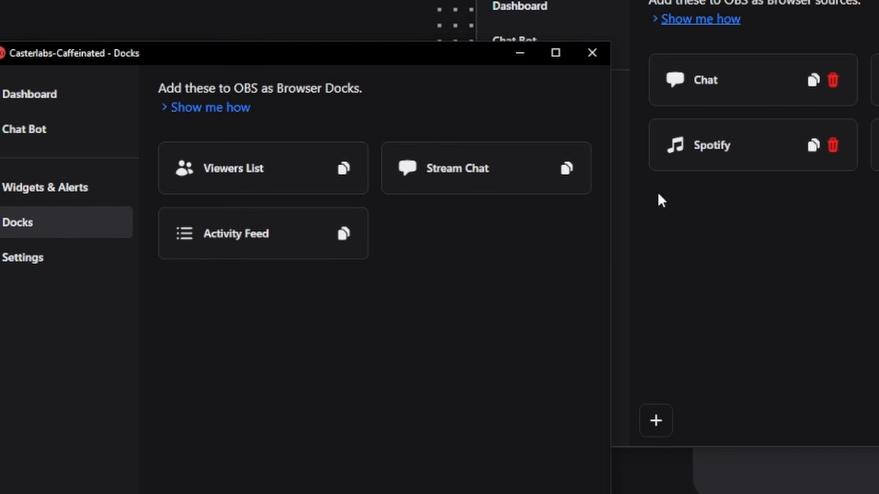
{"action": "left_click", "coordinate": [478, 184]}
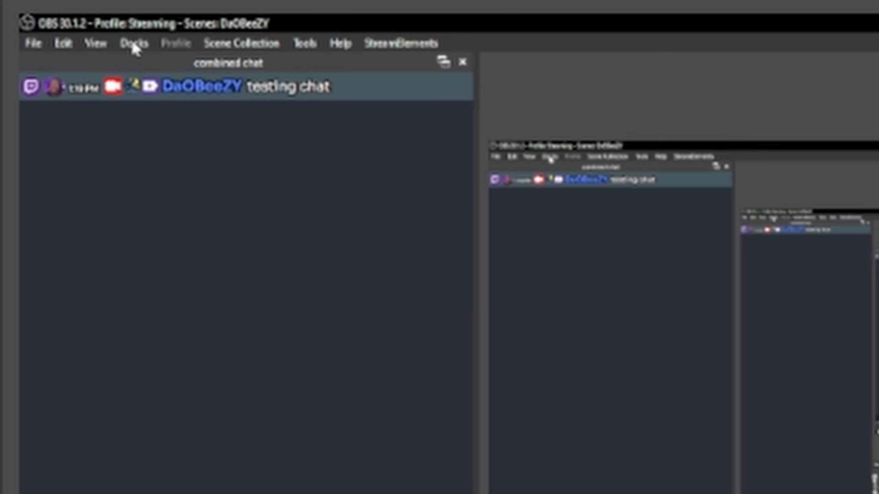
{"action": "left_click", "coordinate": [46, 11]}
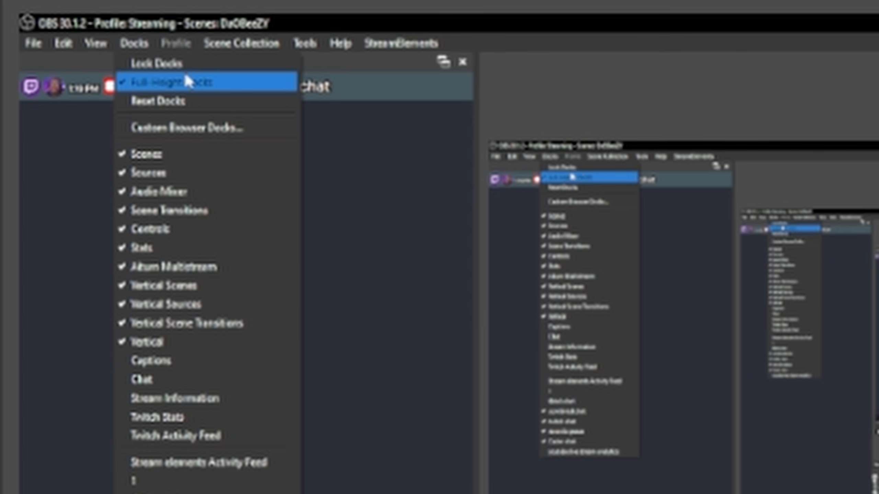
{"action": "left_click", "coordinate": [186, 133]}
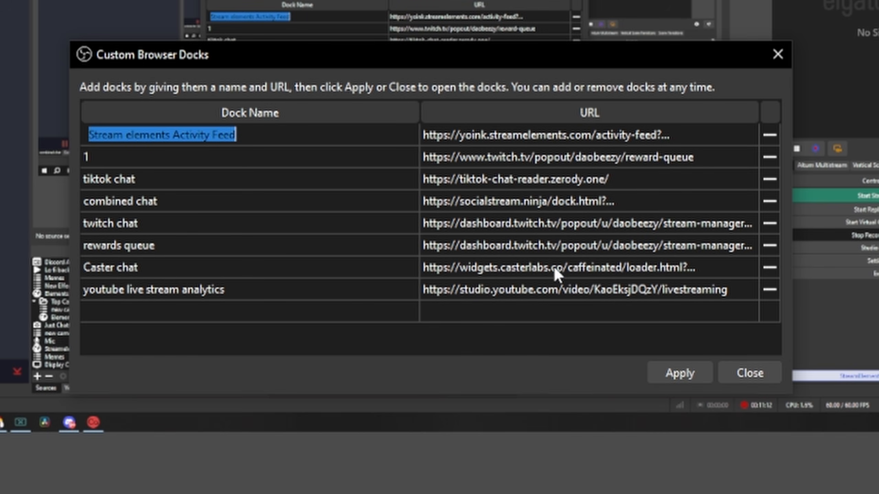
{"action": "left_click", "coordinate": [688, 373]}
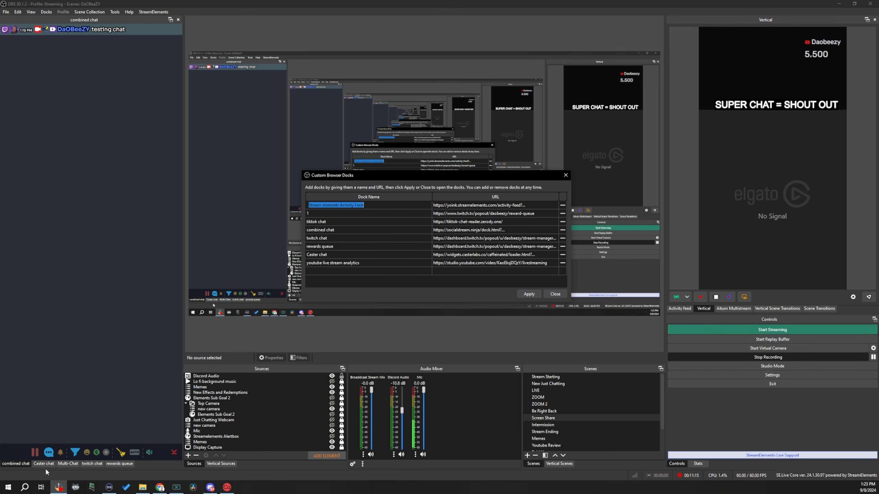
- Send the message "testing on casterlabs" from the twitch chat dock and check for it in the Caster chat dock
{"action": "left_click", "coordinate": [44, 464]}
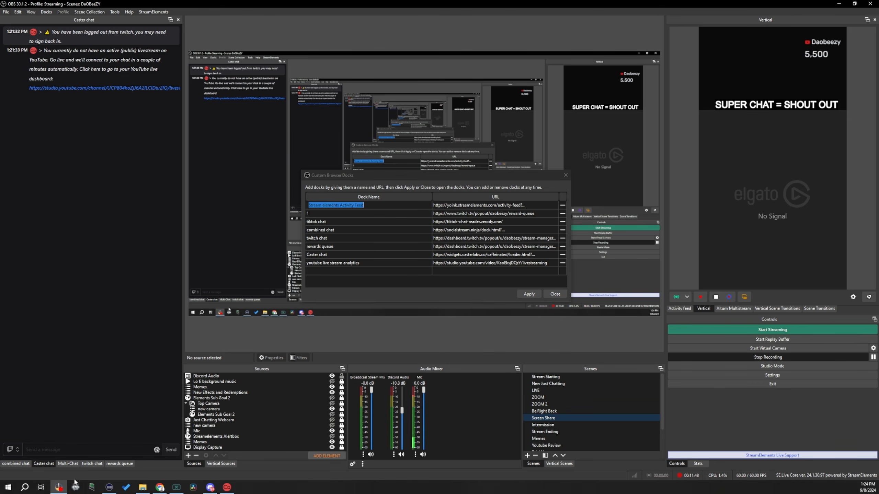
{"action": "left_click", "coordinate": [97, 466]}
{"action": "left_click", "coordinate": [44, 435]}
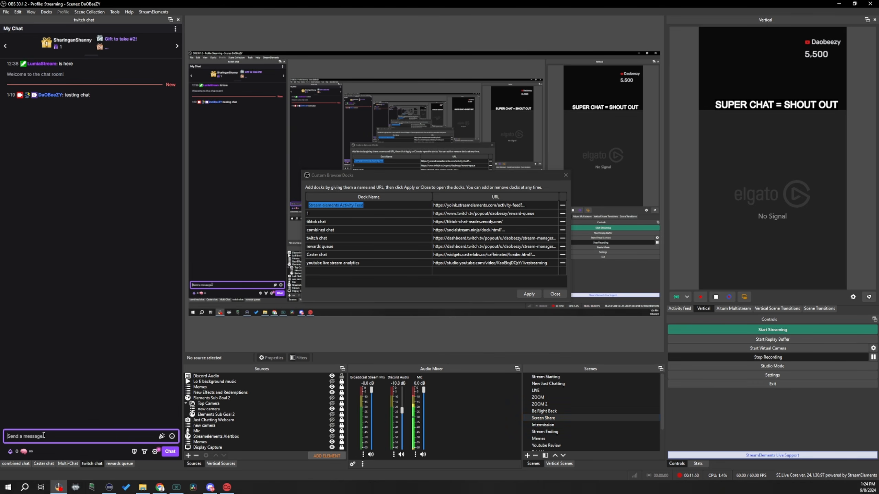
{"action": "type", "text": "testing on casterlabs"}
{"action": "key", "text": "Return"}
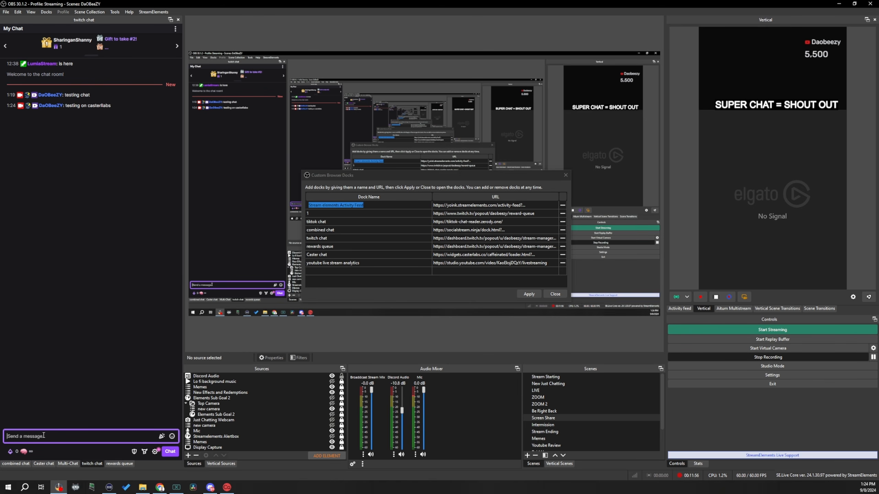
{"action": "left_click", "coordinate": [43, 465]}
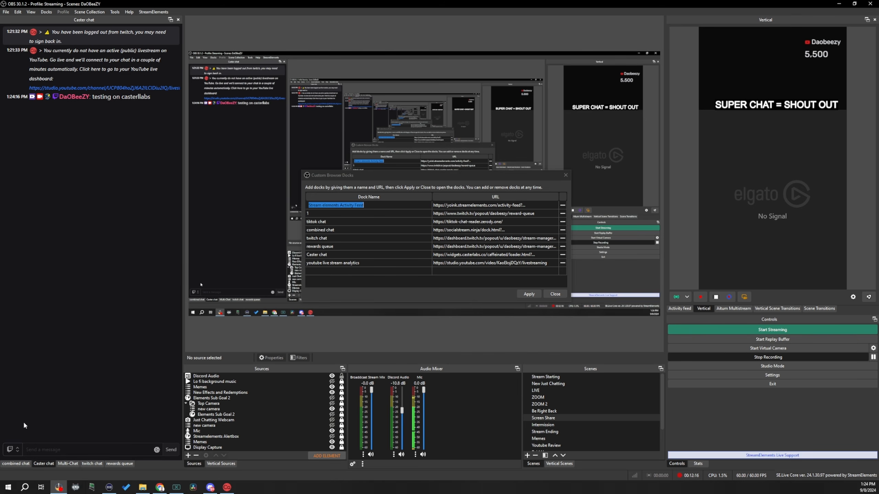
- Send the message "type from twitch" to Twitch from the Caster chat dock and review the other platforms offered for sending
{"action": "left_click", "coordinate": [11, 449]}
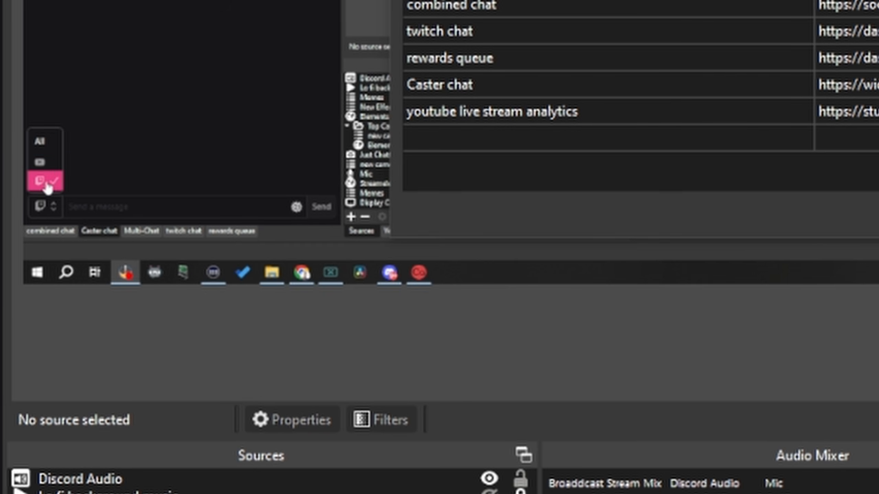
{"action": "left_click", "coordinate": [114, 208]}
{"action": "type", "text": "typing "}
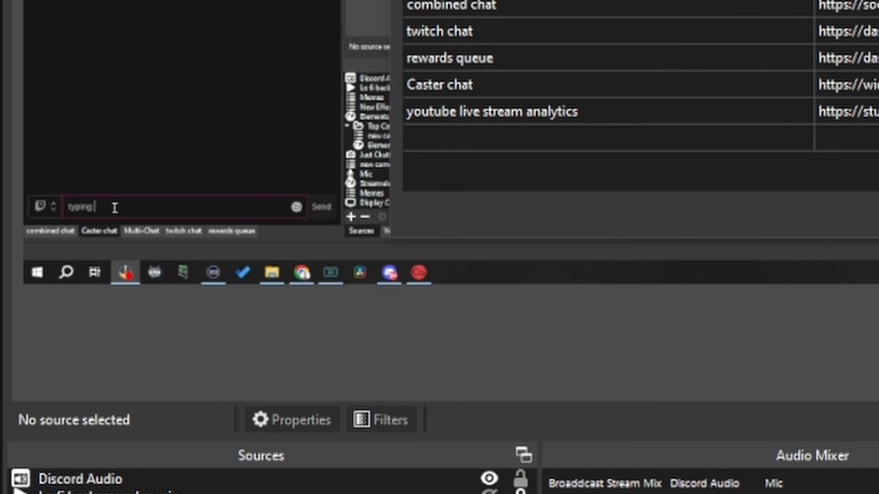
{"action": "type", "text": "from here"}
{"action": "key", "text": "Return"}
{"action": "left_click", "coordinate": [41, 206]}
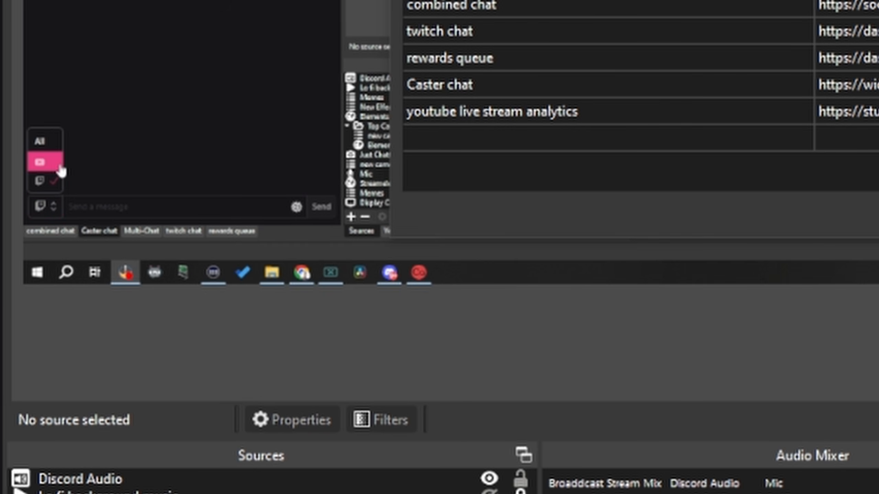
{"action": "key", "text": "Escape"}
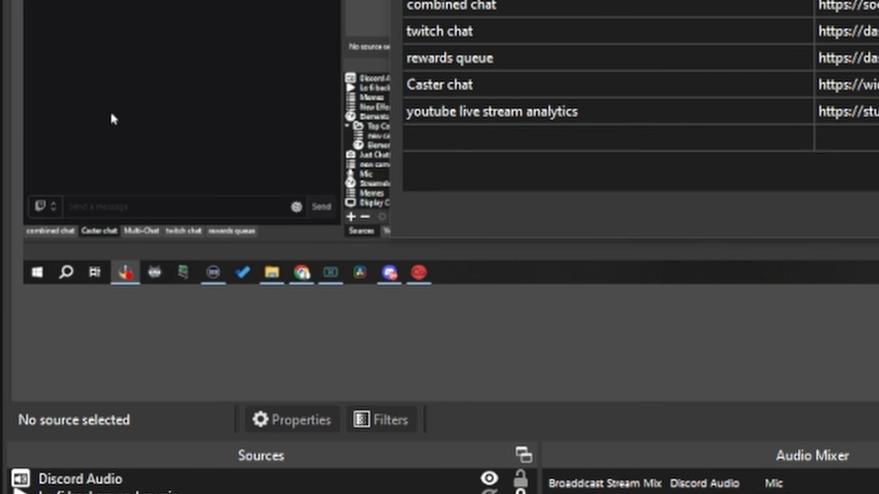
{"action": "left_click", "coordinate": [43, 207]}
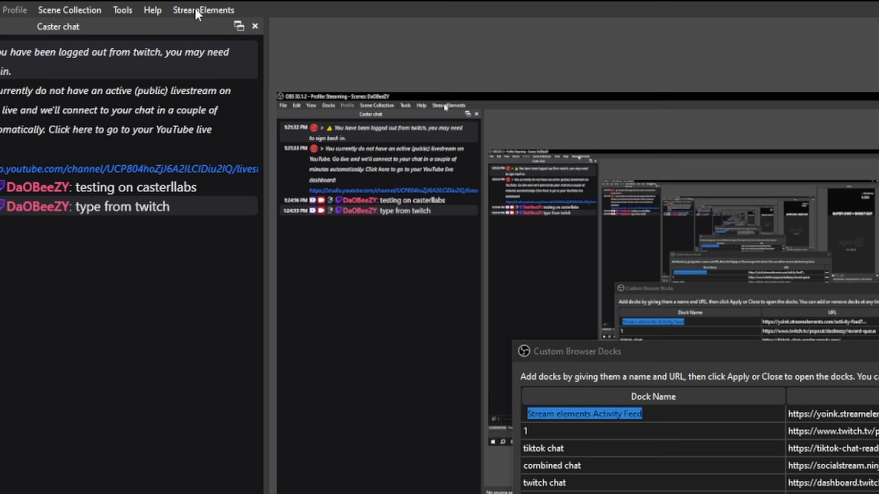
- Look over the StreamElements SE.Live docks, bring the Multi-Chat dock to the front, and close the Custom Browser Docks window
{"action": "left_click", "coordinate": [196, 11]}
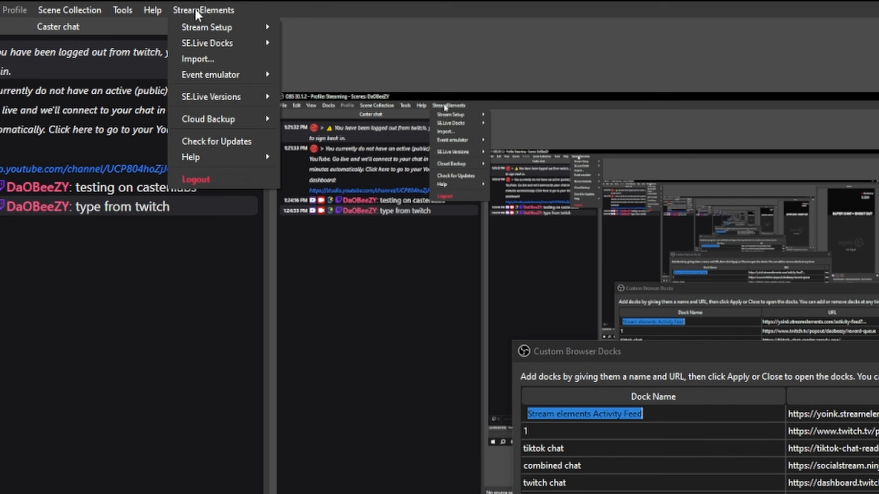
{"action": "mouse_move", "coordinate": [204, 47]}
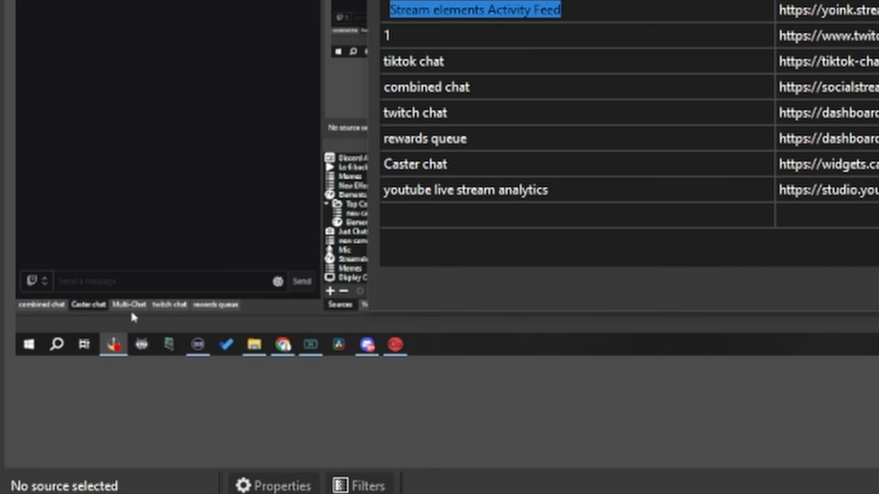
{"action": "left_click", "coordinate": [130, 307]}
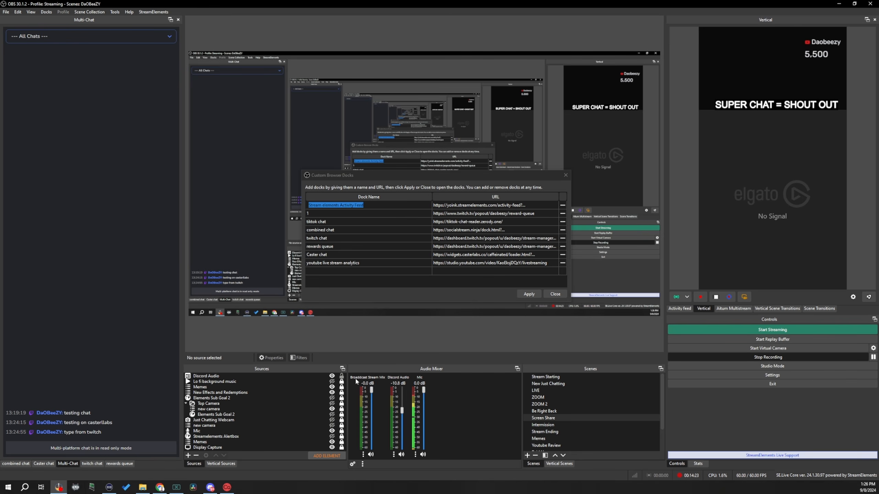
{"action": "left_click", "coordinate": [555, 294]}
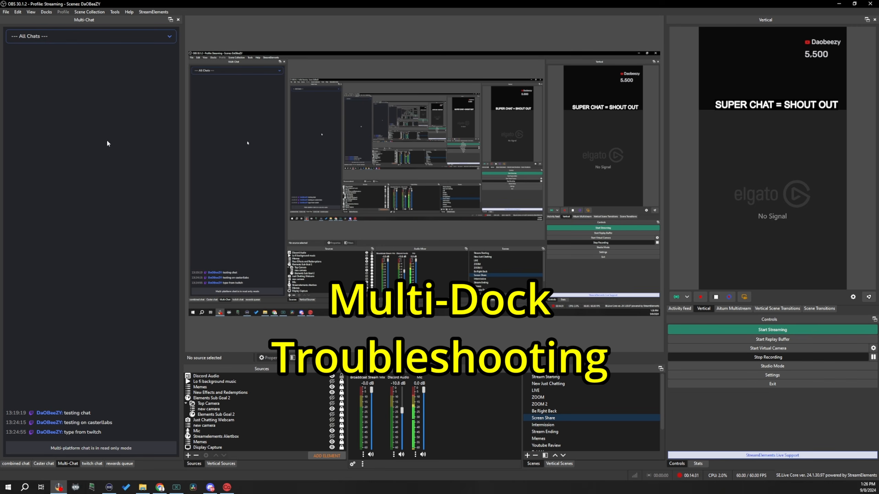
- Check whether Multi-Chat is enabled among the StreamElements SE.Live docks
{"action": "left_click", "coordinate": [148, 12]}
{"action": "mouse_move", "coordinate": [162, 27]}
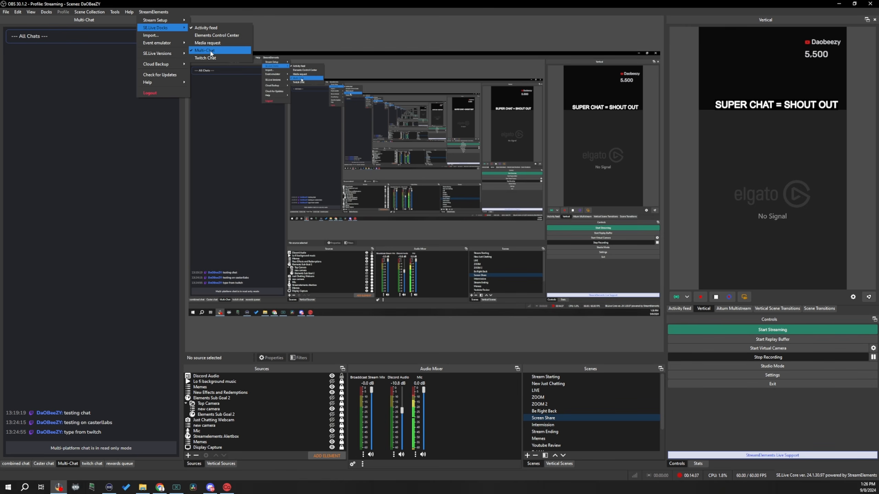
{"action": "left_click", "coordinate": [96, 158]}
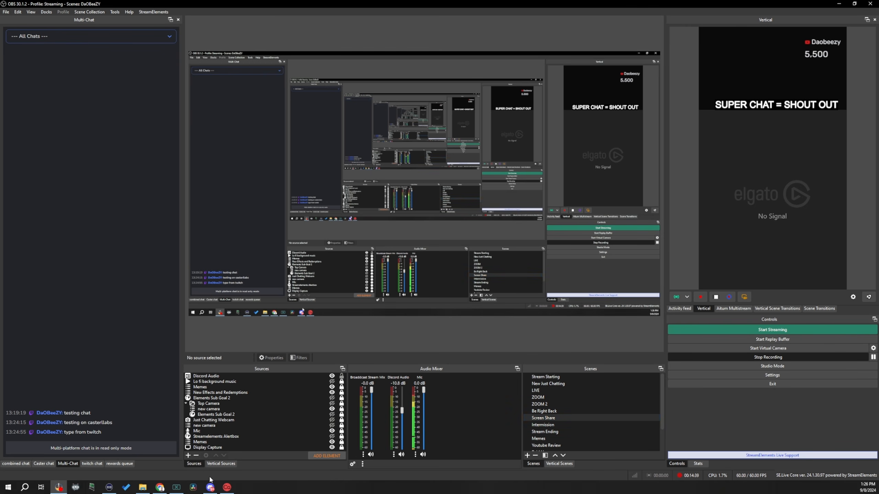
- Switch to the StreamElements dashboard in the browser and open the channel settings from the account's channel list
{"action": "left_click", "coordinate": [159, 487]}
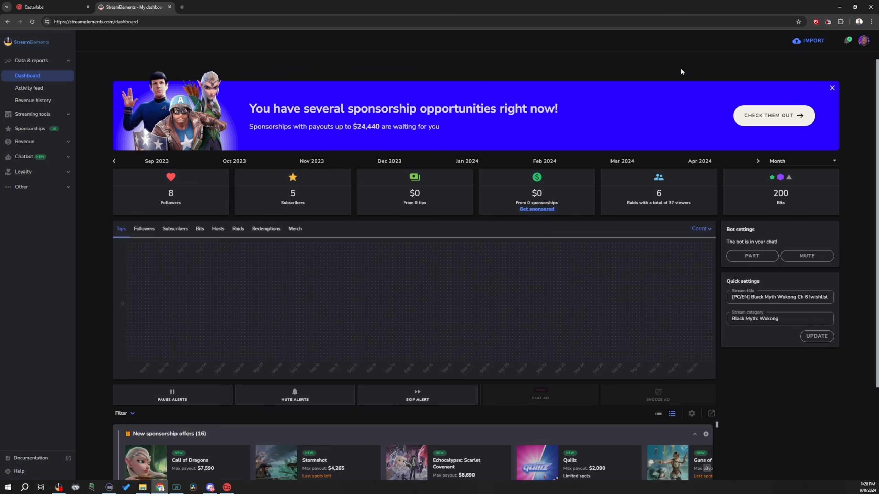
{"action": "left_click", "coordinate": [863, 43]}
{"action": "left_click", "coordinate": [861, 64]}
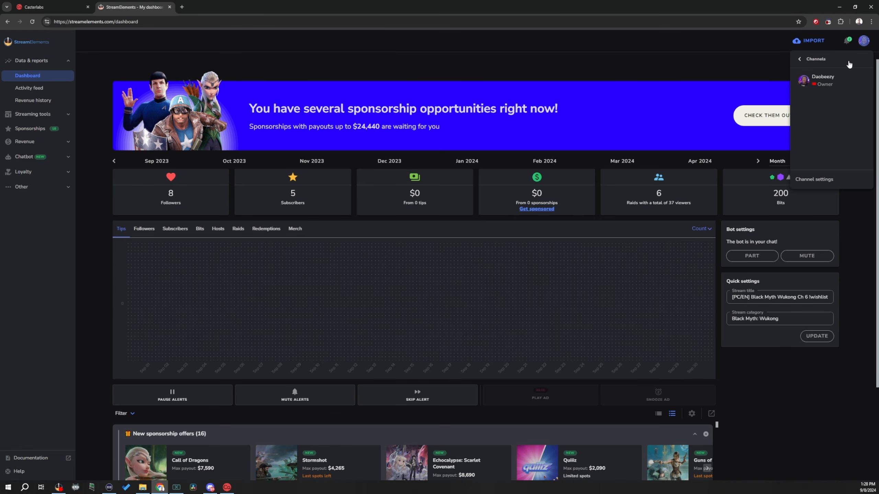
{"action": "left_click", "coordinate": [817, 180]}
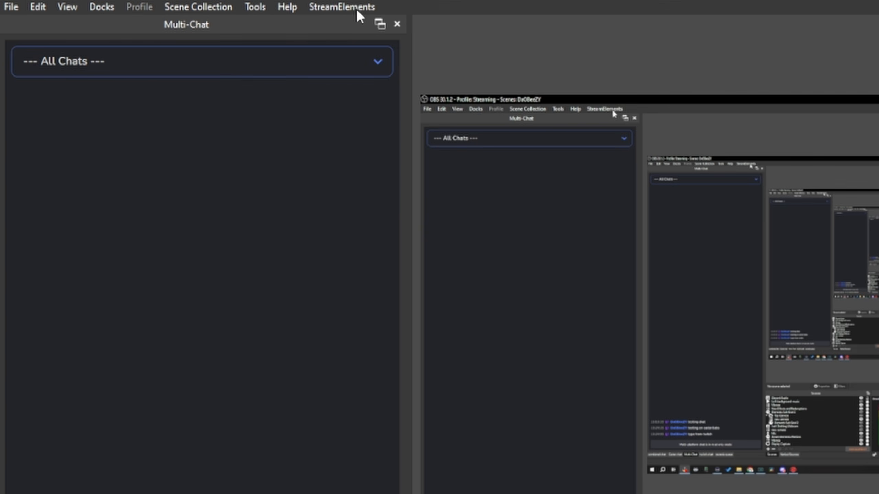
- Review the StreamElements options and SE.Live docks in OBS, and return to the combined chat dock
{"action": "left_click", "coordinate": [356, 10]}
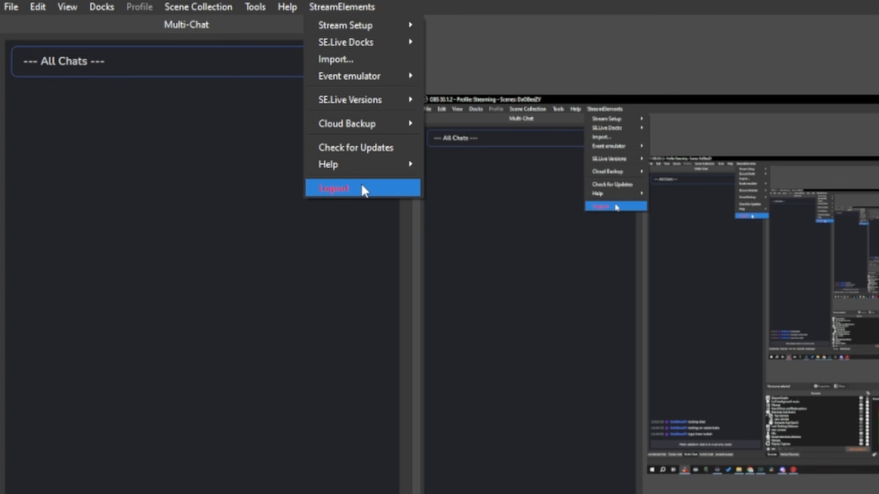
{"action": "left_click", "coordinate": [636, 13]}
{"action": "left_click", "coordinate": [326, 7]}
{"action": "mouse_move", "coordinate": [341, 47]}
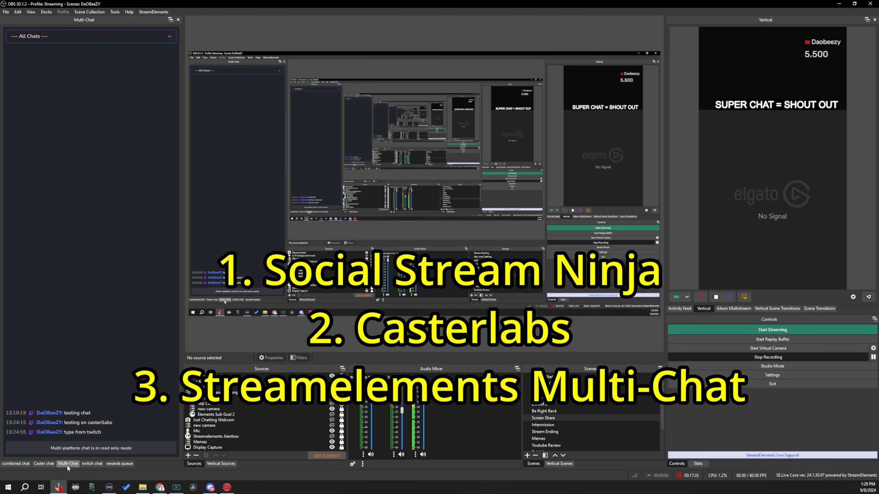
{"action": "left_click", "coordinate": [16, 463]}
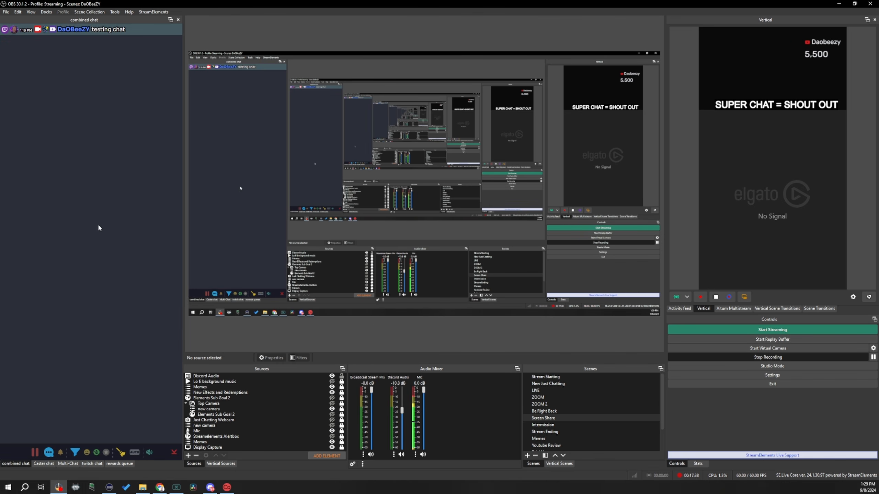